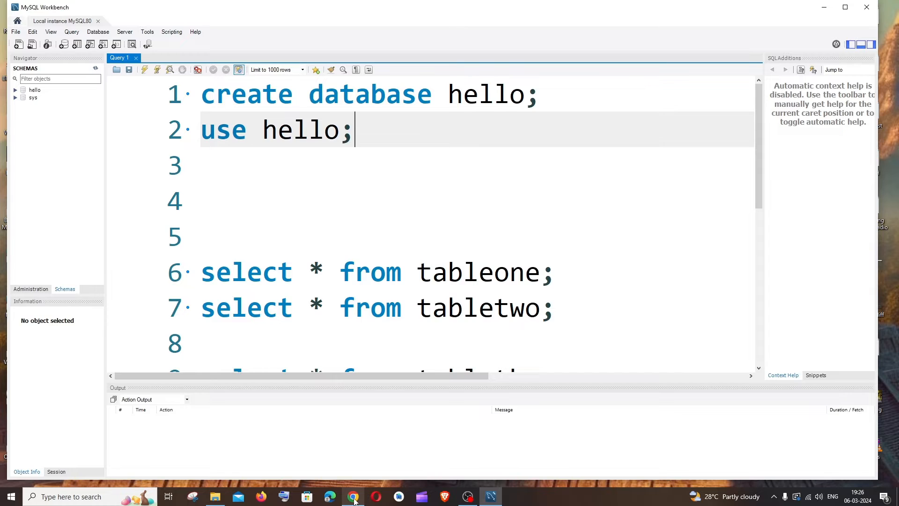
- Switch to Chrome and open code_editor.xml in the mleandrojr/mysql-workbench-dark-theme repository on GitHub
{"action": "left_click", "coordinate": [354, 497]}
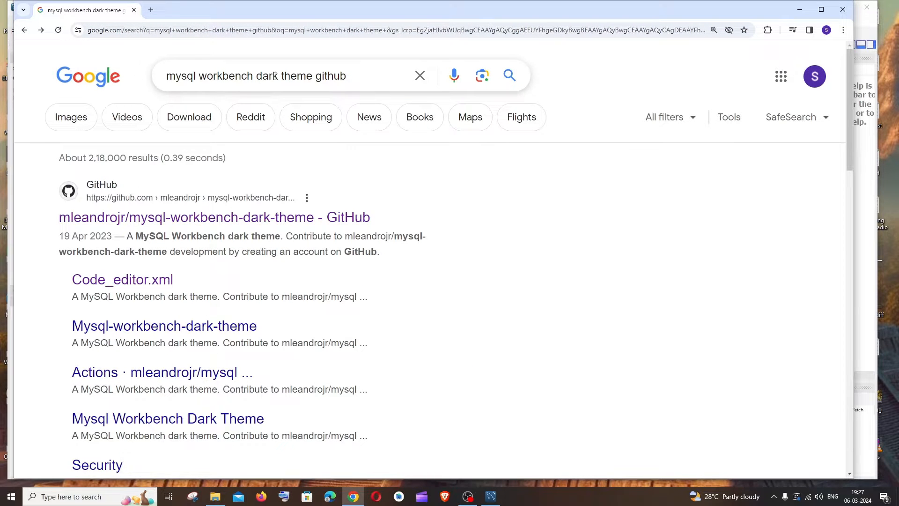
{"action": "left_click", "coordinate": [124, 222]}
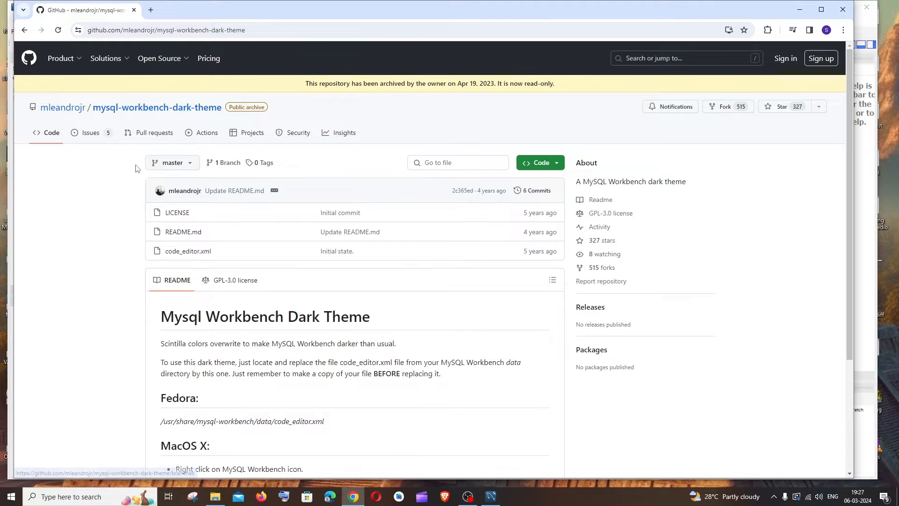
{"action": "left_click", "coordinate": [182, 252]}
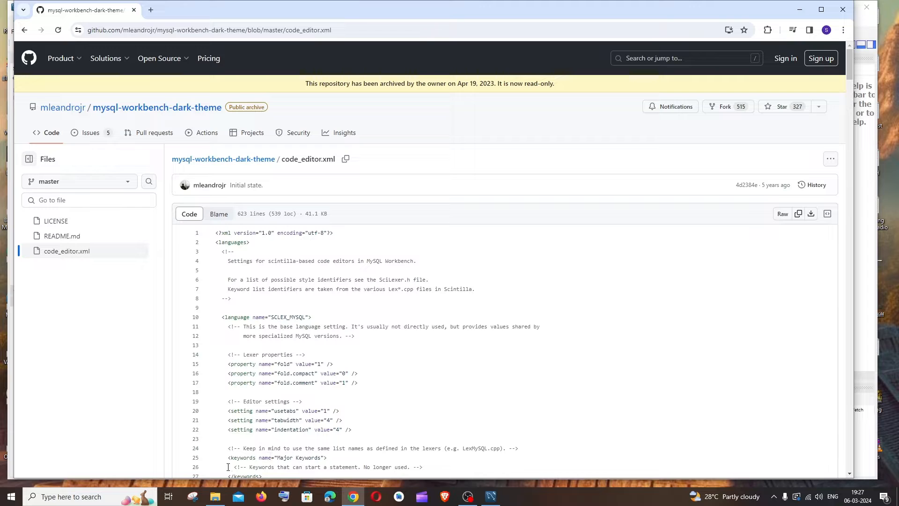
- In File Explorer, open the folder C:\Program Files\MySQL\MySQL Workbench 8.0\data
{"action": "left_click", "coordinate": [215, 496]}
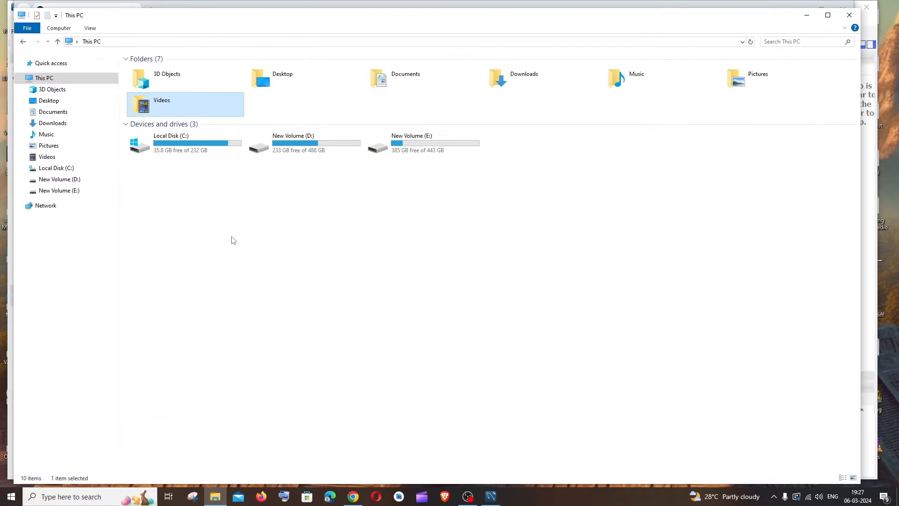
{"action": "double_click", "coordinate": [180, 147]}
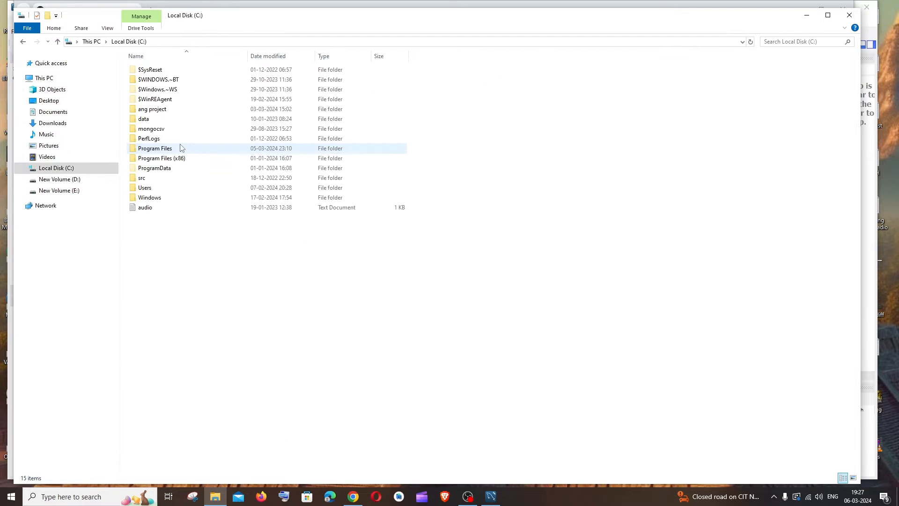
{"action": "double_click", "coordinate": [177, 149]}
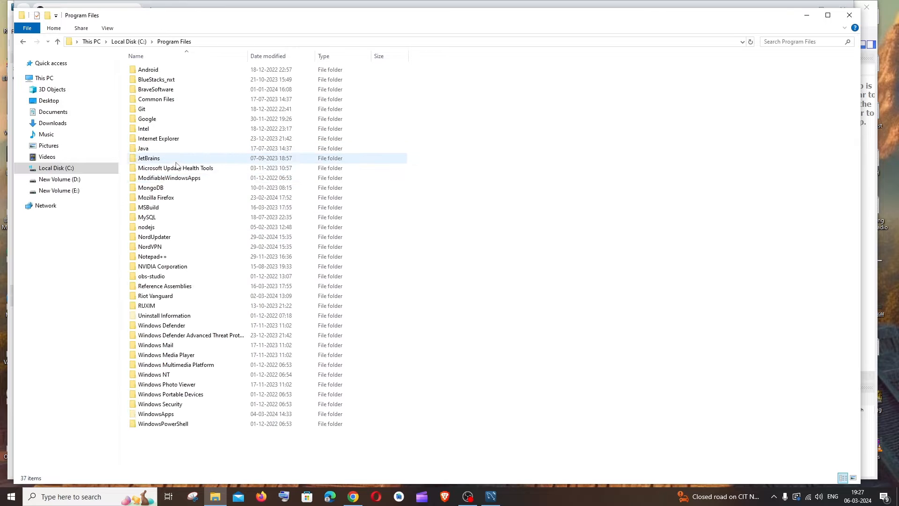
{"action": "double_click", "coordinate": [170, 217]}
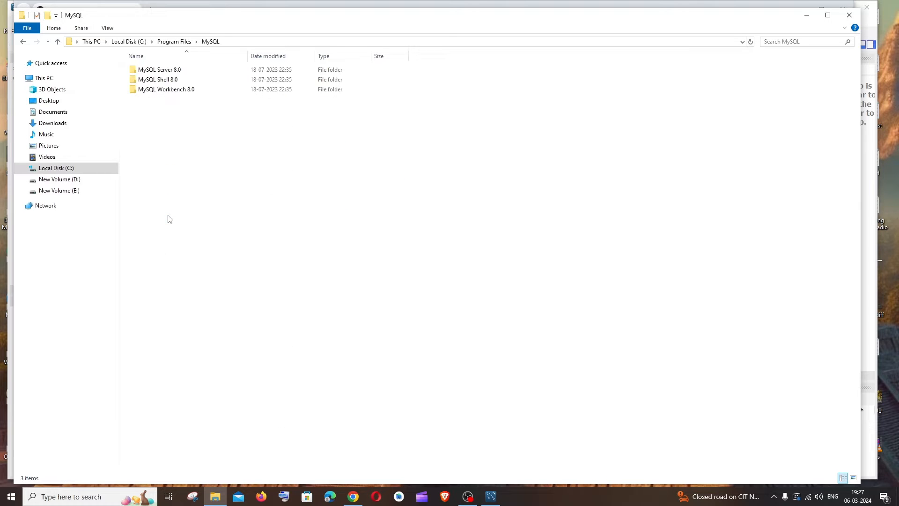
{"action": "double_click", "coordinate": [163, 90]}
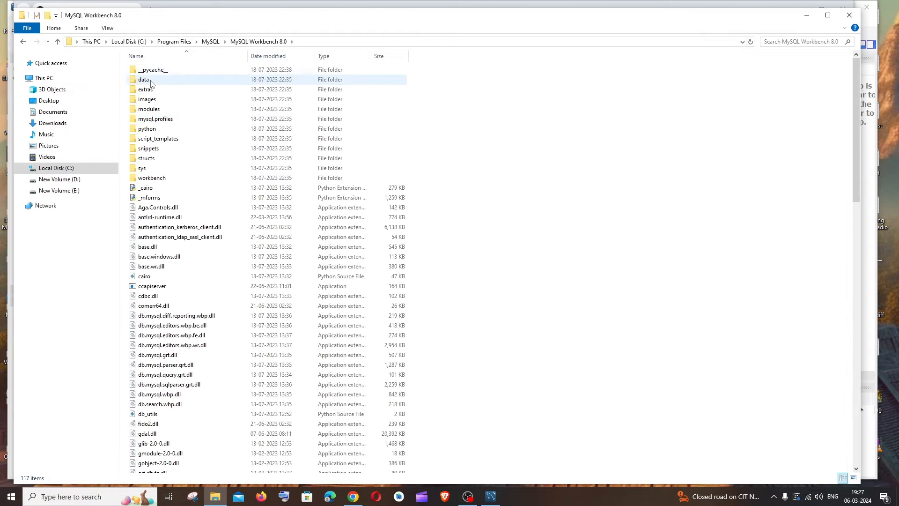
{"action": "double_click", "coordinate": [150, 84]}
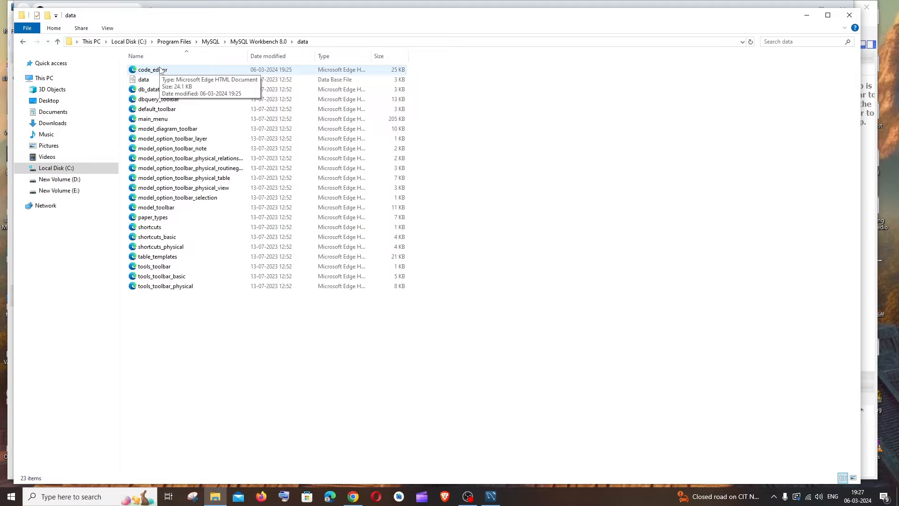
- Find the same data folder through the file location of the MySQL Workbench 8.0 CE app and close that extra window
{"action": "left_click", "coordinate": [76, 496]}
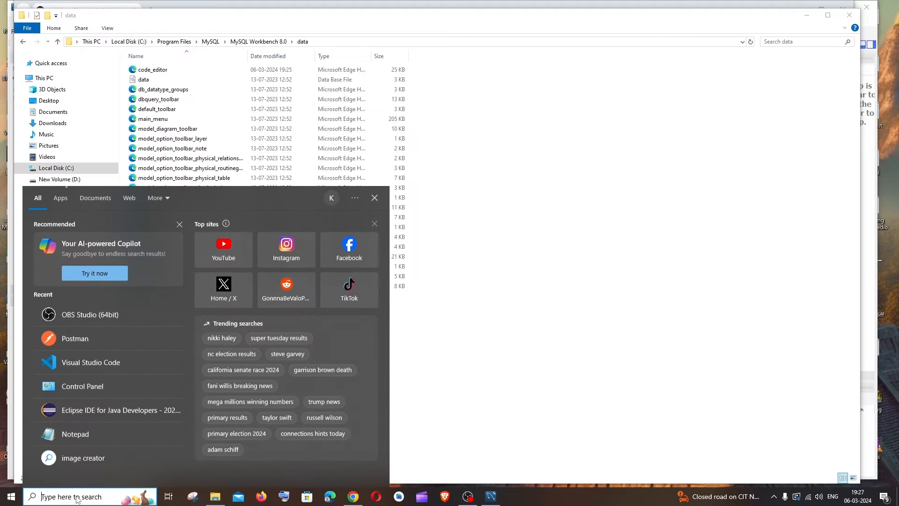
{"action": "type", "text": "my"}
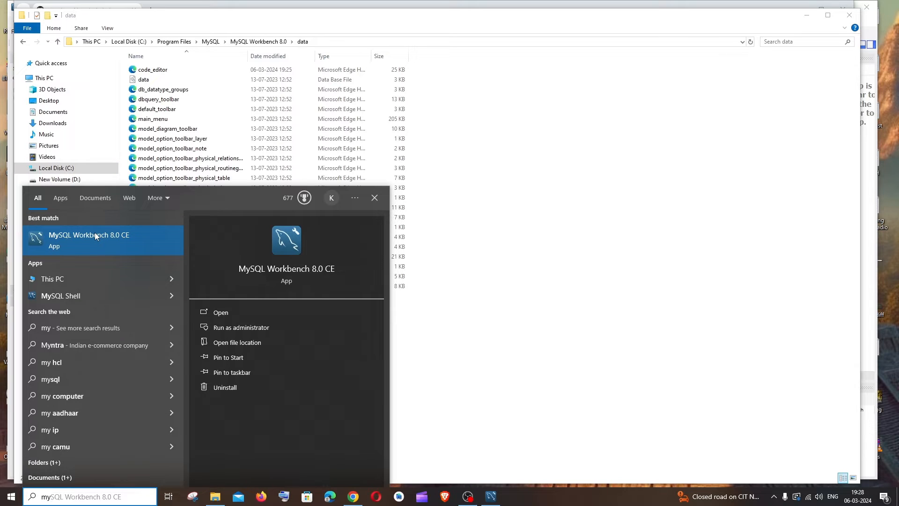
{"action": "left_click", "coordinate": [254, 341]}
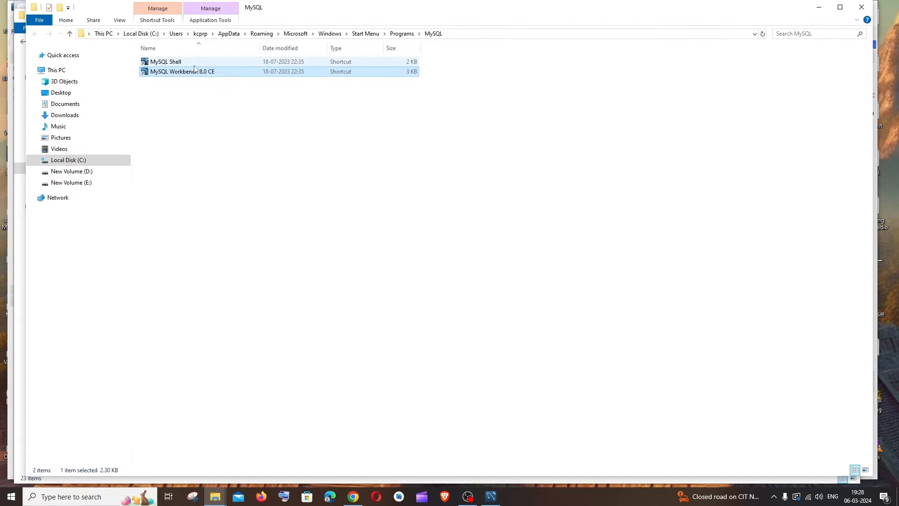
{"action": "right_click", "coordinate": [186, 76]}
{"action": "left_click", "coordinate": [221, 79]}
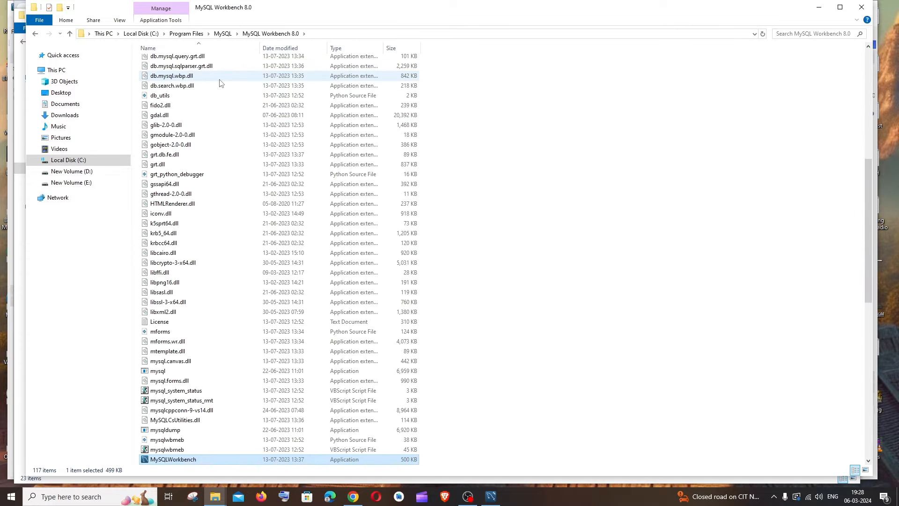
{"action": "scroll", "coordinate": [222, 155], "scroll_direction": "up", "scroll_amount": 4}
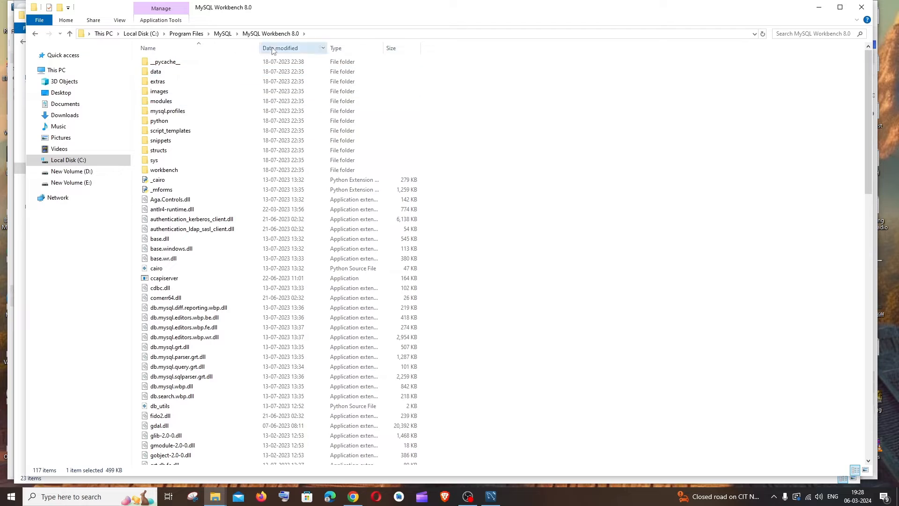
{"action": "double_click", "coordinate": [161, 73]}
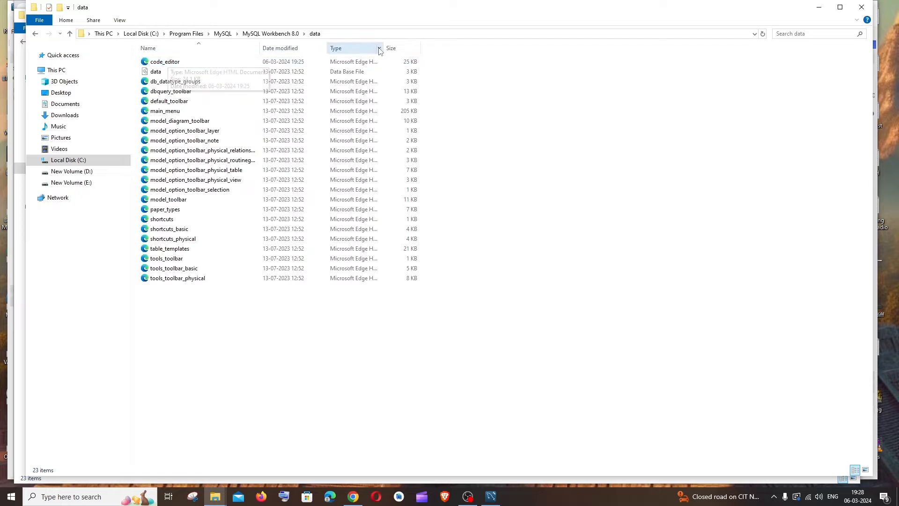
{"action": "left_click", "coordinate": [861, 7]}
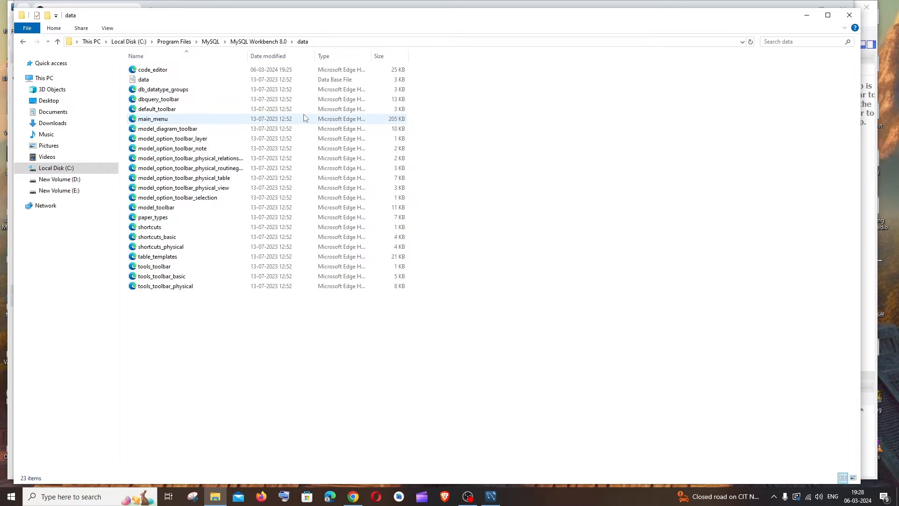
- Open the code_editor file from the data folder in Visual Studio Code
{"action": "right_click", "coordinate": [166, 71]}
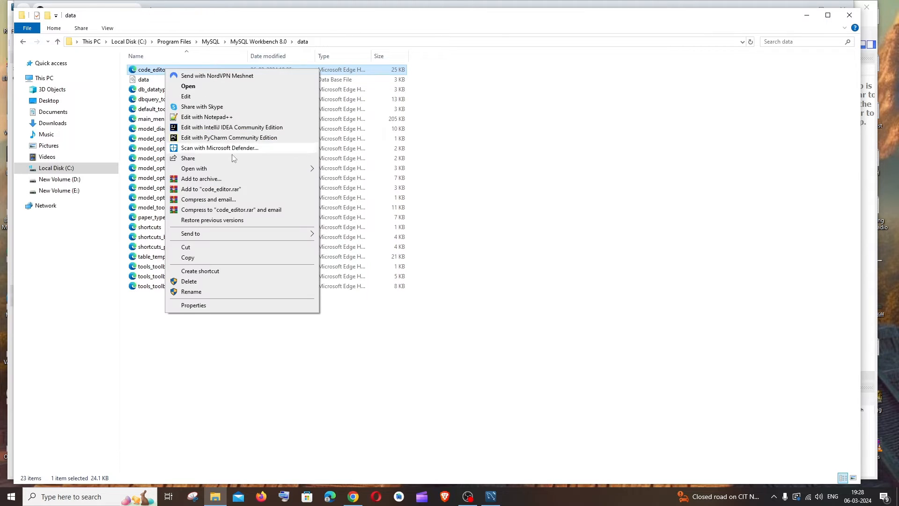
{"action": "mouse_move", "coordinate": [290, 169]}
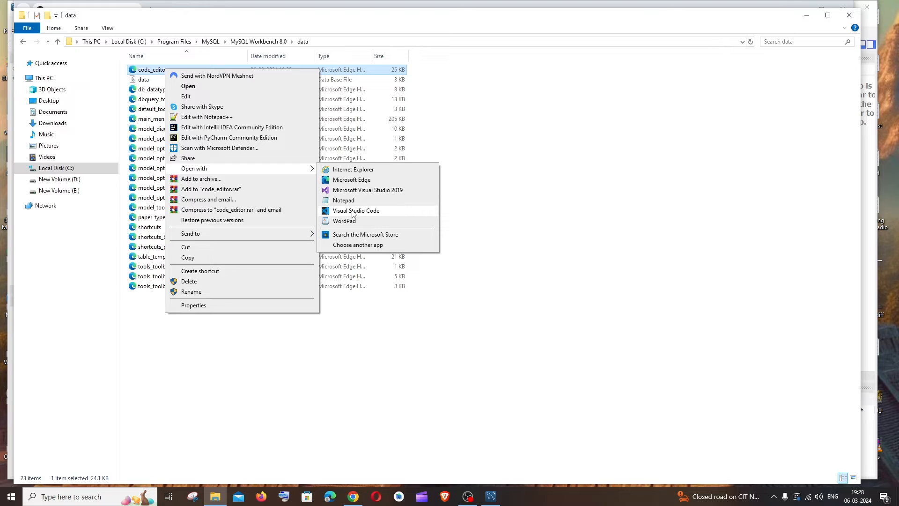
{"action": "left_click", "coordinate": [353, 211]}
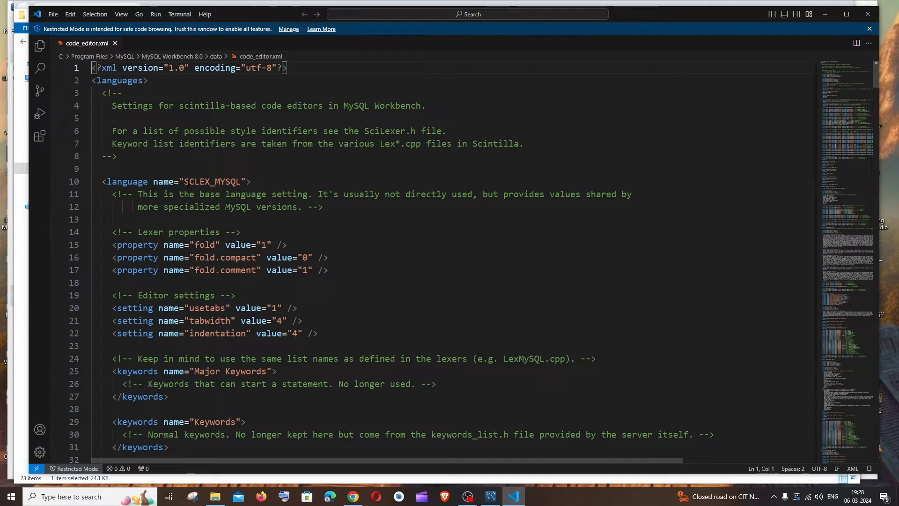
- Check the extent of the SCLEX_MYSQL language block by collapsing and expanding it
{"action": "left_click_drag", "start_coordinate": [179, 182], "coordinate": [227, 183]}
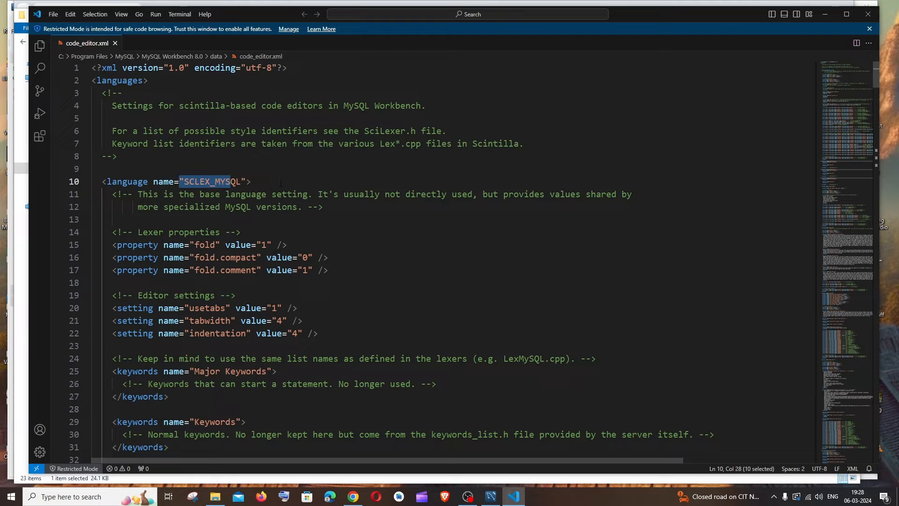
{"action": "left_click", "coordinate": [85, 183]}
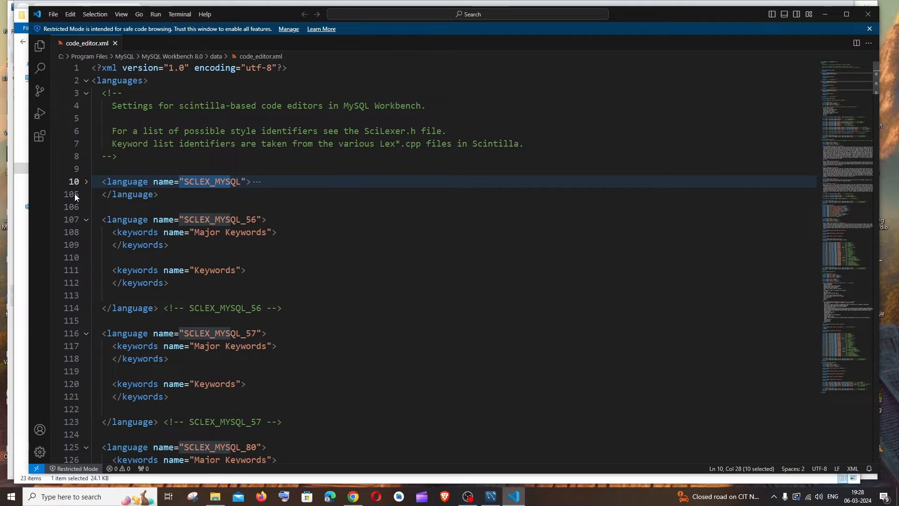
{"action": "left_click", "coordinate": [86, 182]}
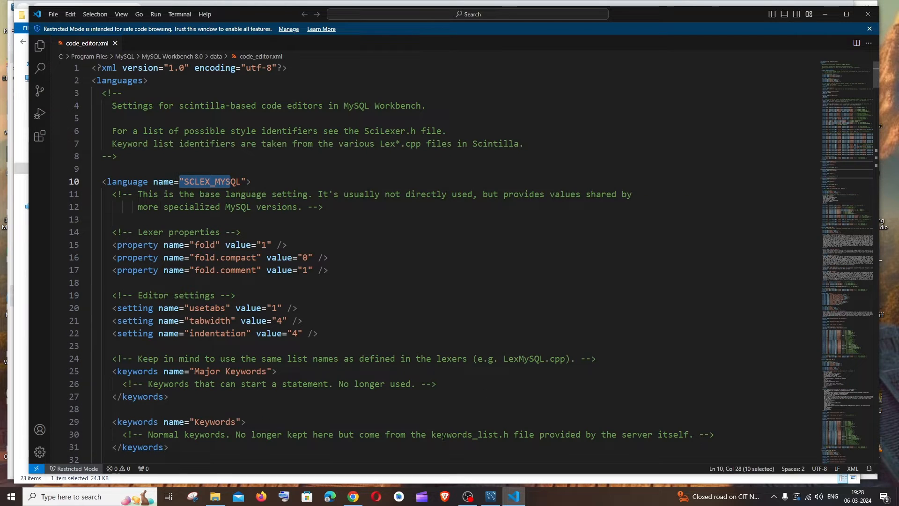
- In Chrome, copy everything inside the SCLEX_MYSQL language block of GitHub's code_editor.xml, lines 11 to 102
{"action": "left_click", "coordinate": [353, 496]}
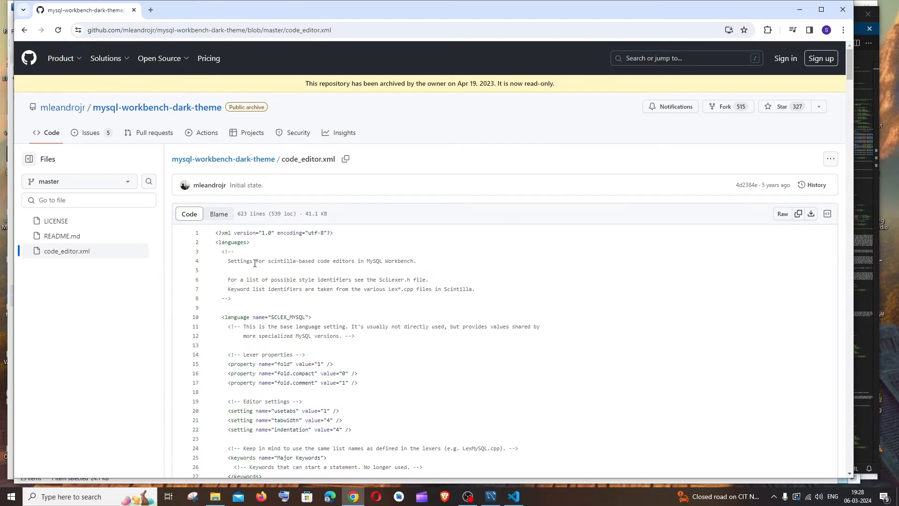
{"action": "scroll", "coordinate": [262, 260], "scroll_direction": "down", "scroll_amount": 1}
{"action": "scroll", "coordinate": [254, 268], "scroll_direction": "down", "scroll_amount": 2}
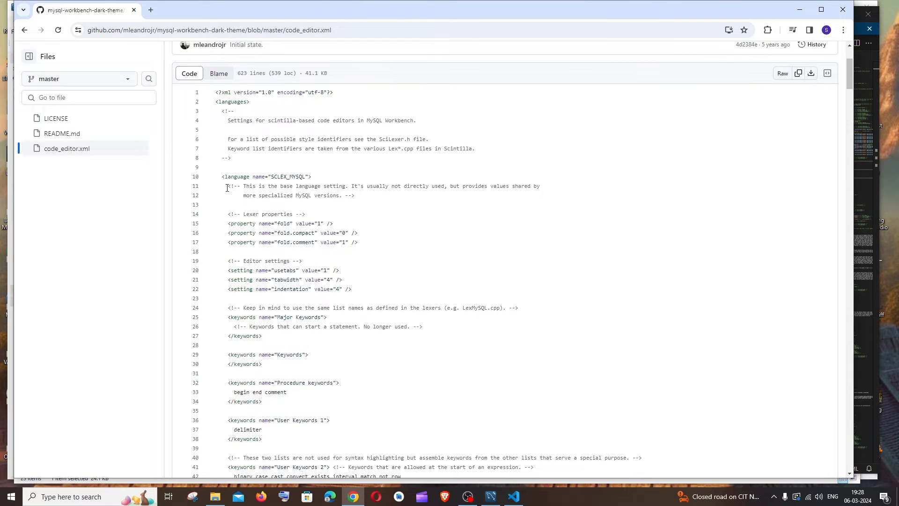
{"action": "left_click_drag", "start_coordinate": [227, 187], "coordinate": [718, 289]}
{"action": "scroll", "coordinate": [329, 224], "scroll_direction": "down", "scroll_amount": 9}
{"action": "scroll", "coordinate": [329, 220], "scroll_direction": "down", "scroll_amount": 5}
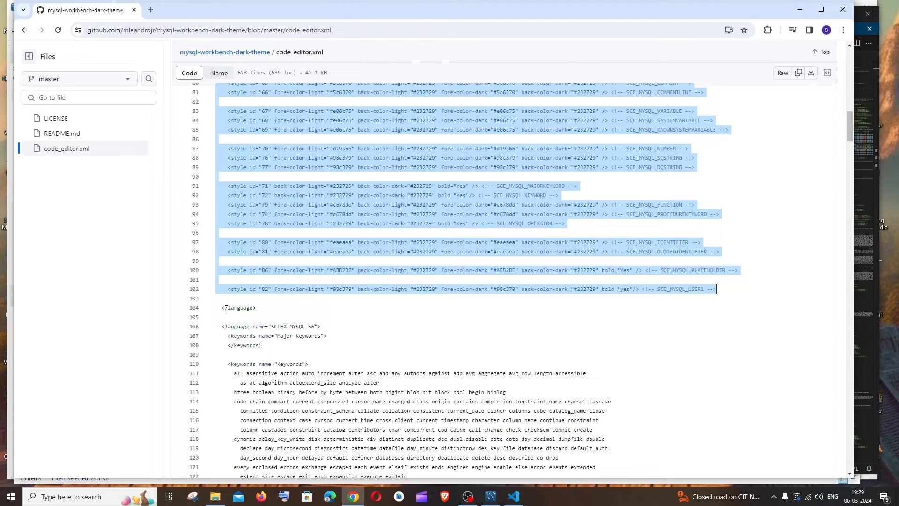
{"action": "scroll", "coordinate": [477, 272], "scroll_direction": "down", "scroll_amount": 6}
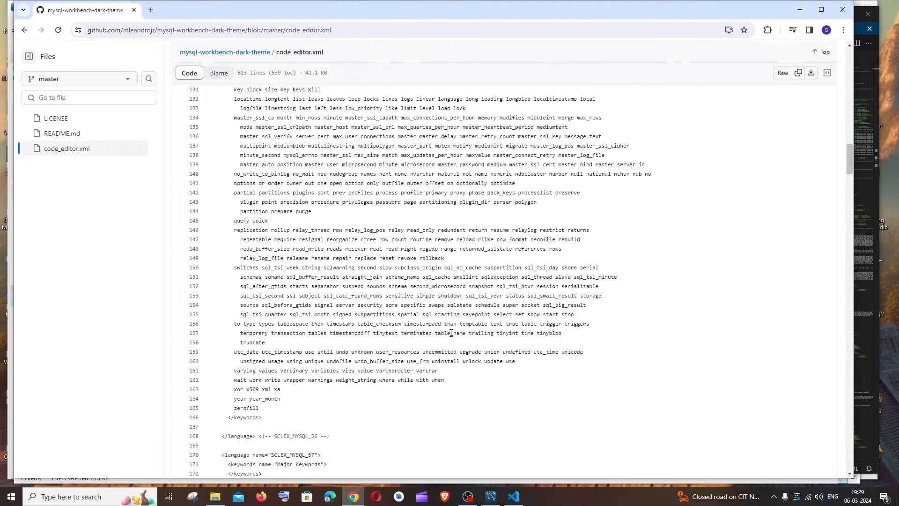
{"action": "scroll", "coordinate": [450, 332], "scroll_direction": "up", "scroll_amount": 9}
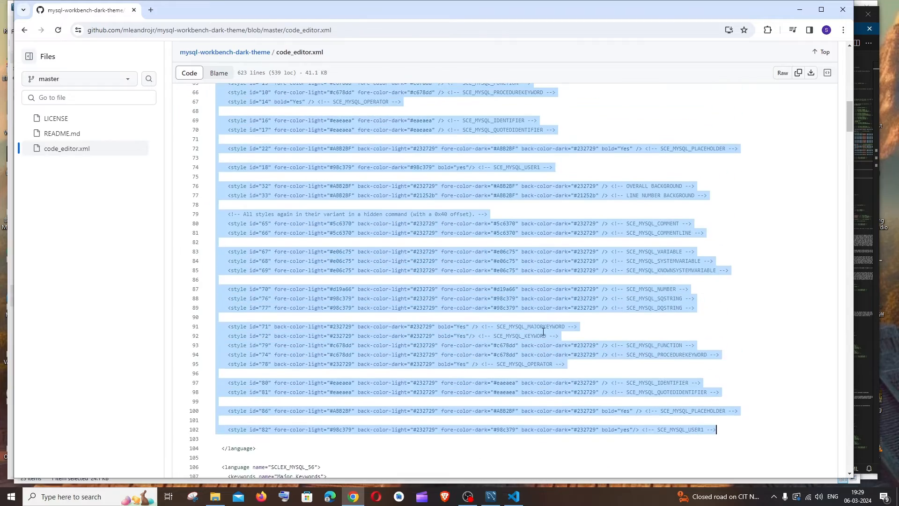
{"action": "scroll", "coordinate": [576, 342], "scroll_direction": "up", "scroll_amount": 5}
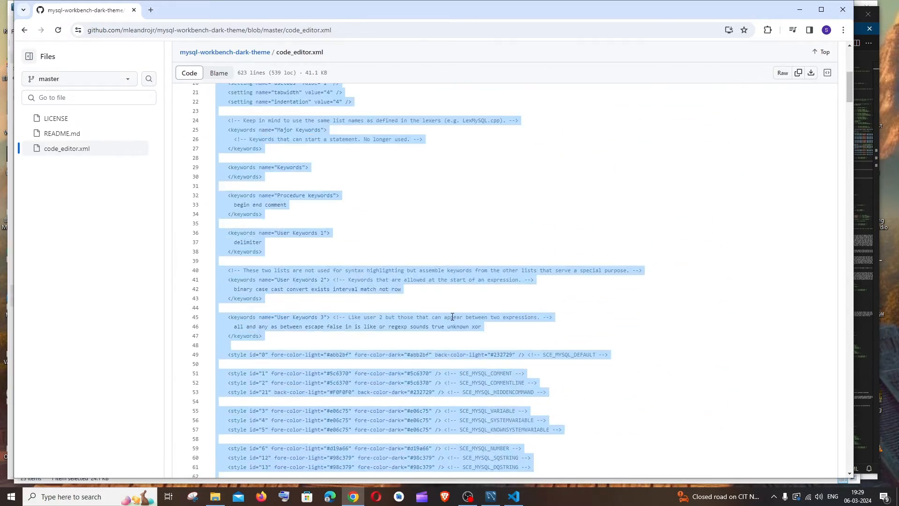
{"action": "scroll", "coordinate": [453, 316], "scroll_direction": "down", "scroll_amount": 7}
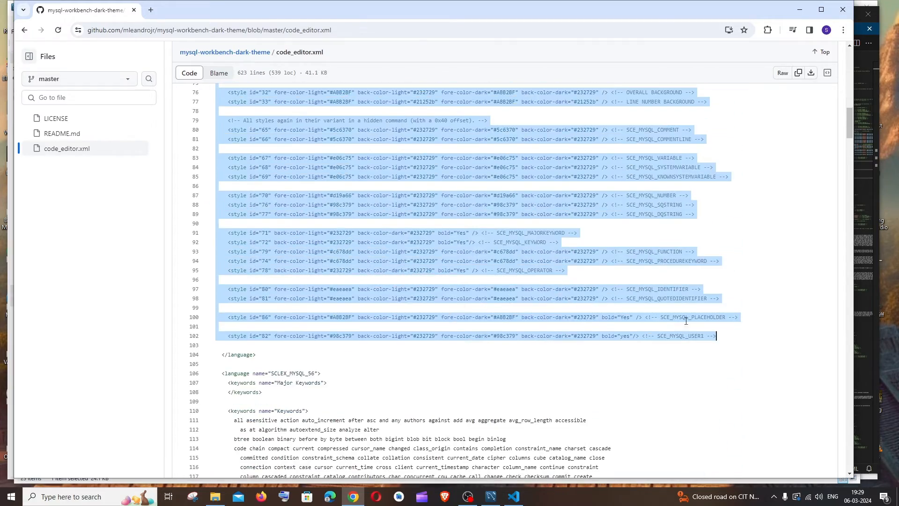
{"action": "scroll", "coordinate": [562, 305], "scroll_direction": "down", "scroll_amount": 8}
{"action": "scroll", "coordinate": [313, 242], "scroll_direction": "up", "scroll_amount": 8}
{"action": "scroll", "coordinate": [678, 245], "scroll_direction": "down", "scroll_amount": 3}
{"action": "scroll", "coordinate": [629, 280], "scroll_direction": "up", "scroll_amount": 2}
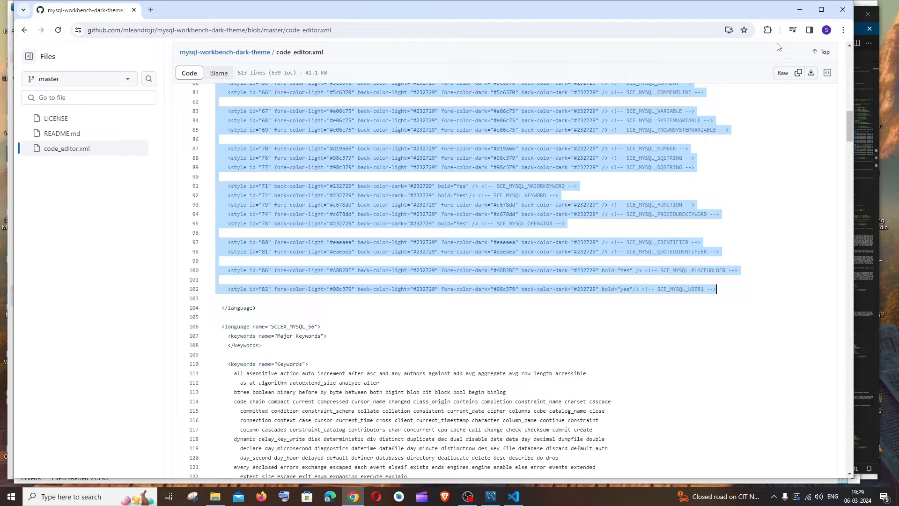
- Back in Visual Studio Code, replace the contents of the SCLEX_MYSQL language block in code_editor.xml with the copied dark theme code
{"action": "left_click", "coordinate": [799, 9]}
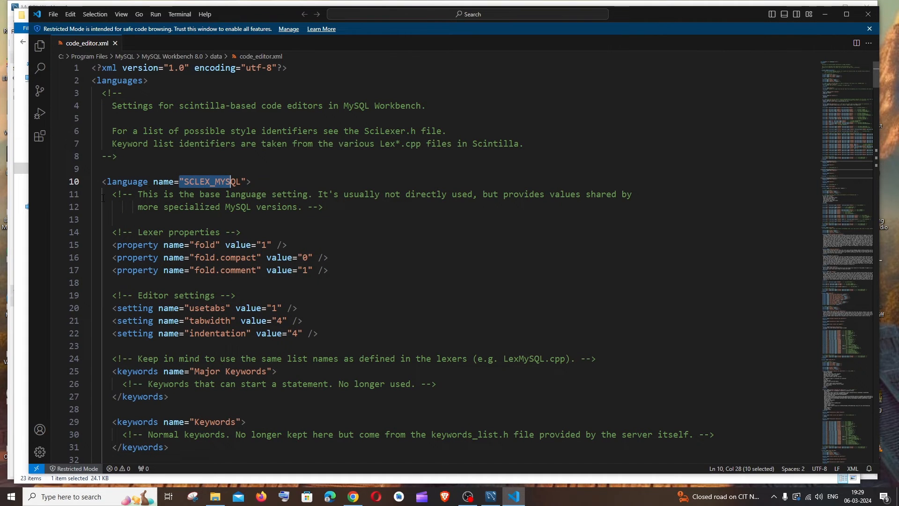
{"action": "left_click_drag", "start_coordinate": [111, 194], "coordinate": [572, 314]}
{"action": "scroll", "coordinate": [213, 227], "scroll_direction": "down", "scroll_amount": 10}
{"action": "scroll", "coordinate": [213, 227], "scroll_direction": "down", "scroll_amount": 13}
{"action": "key", "text": "BackSpace"}
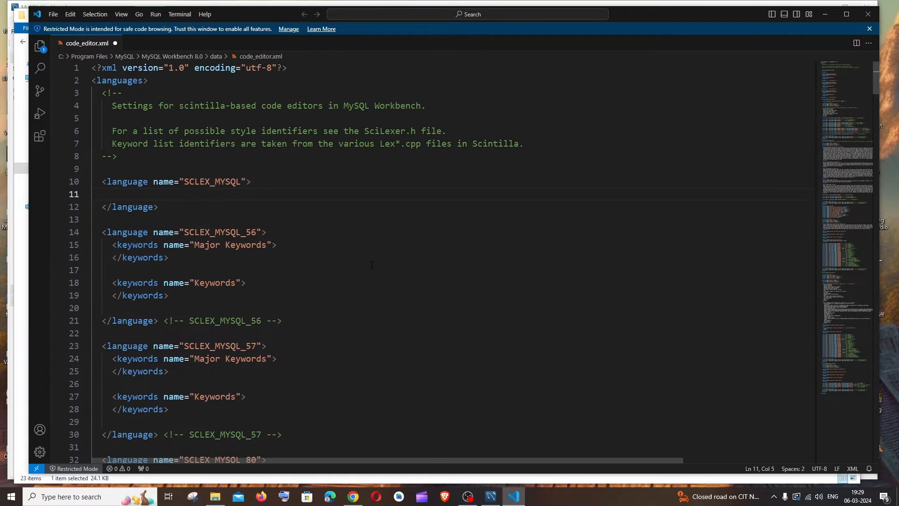
{"action": "key", "text": "ctrl+v"}
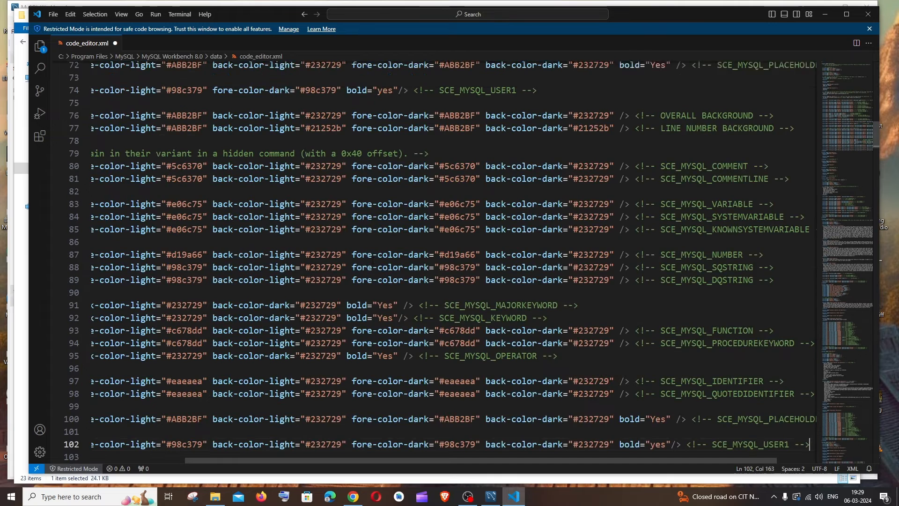
{"action": "left_click_drag", "start_coordinate": [451, 460], "coordinate": [690, 261]}
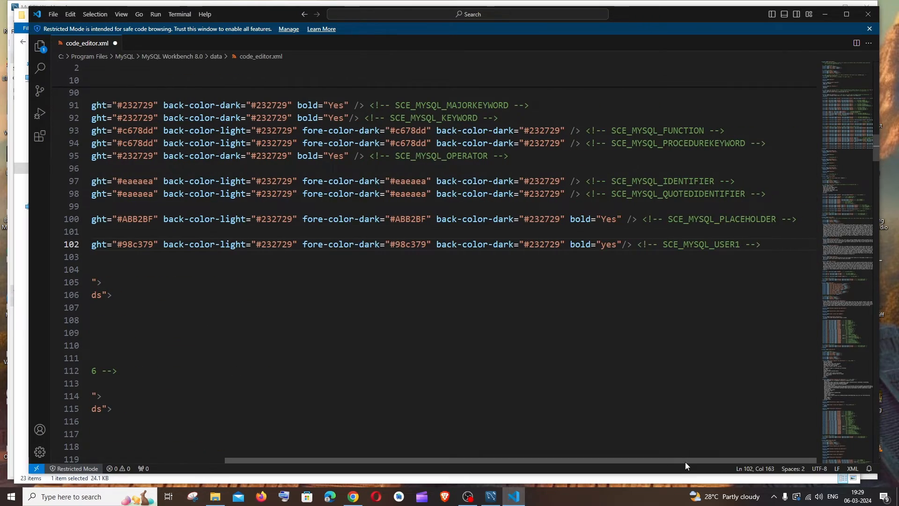
{"action": "left_click_drag", "start_coordinate": [685, 462], "coordinate": [214, 256]}
- Check the end of GitHub's SCLEX_MYSQL block in Chrome, and save code_editor.xml with administrator rights in Visual Studio Code
{"action": "left_click", "coordinate": [353, 496]}
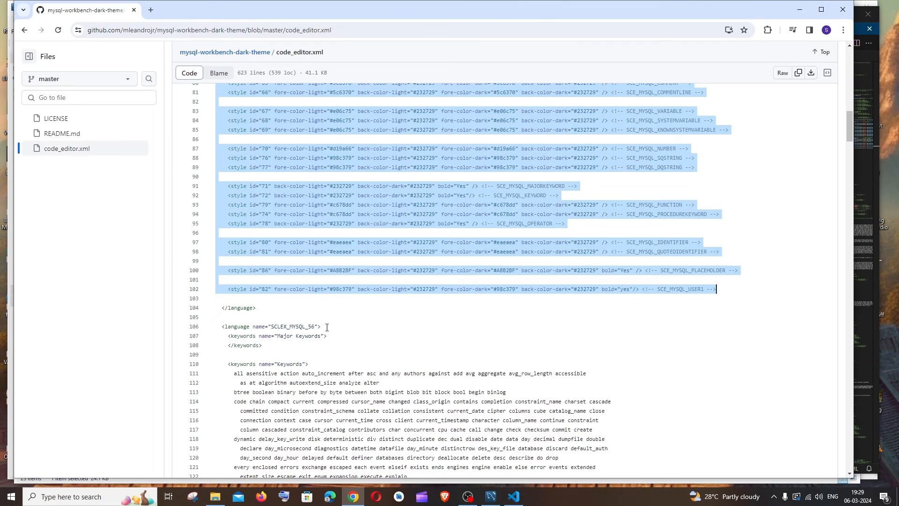
{"action": "left_click", "coordinate": [799, 9]}
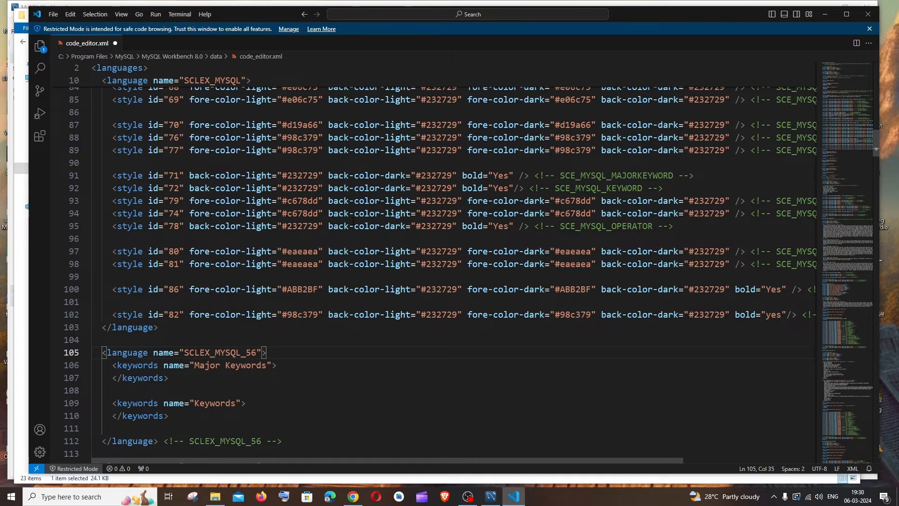
{"action": "key", "text": "ctrl+s"}
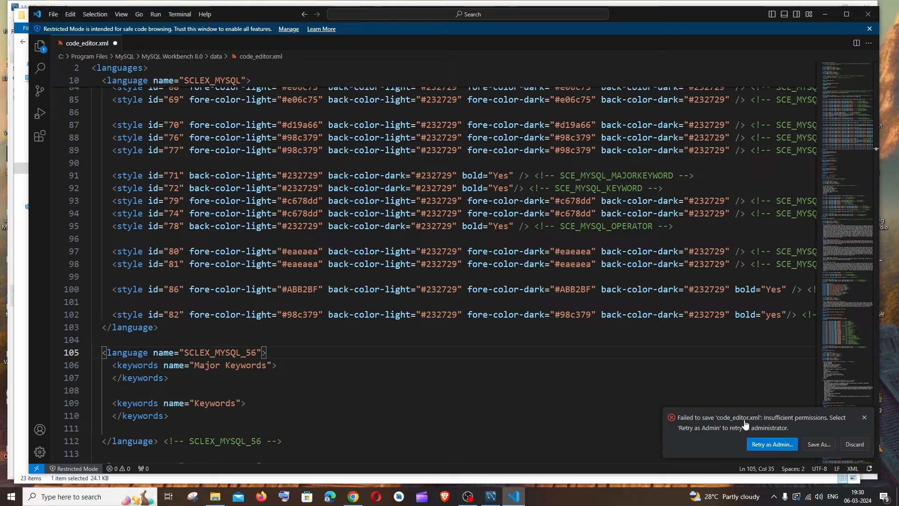
{"action": "left_click", "coordinate": [771, 446]}
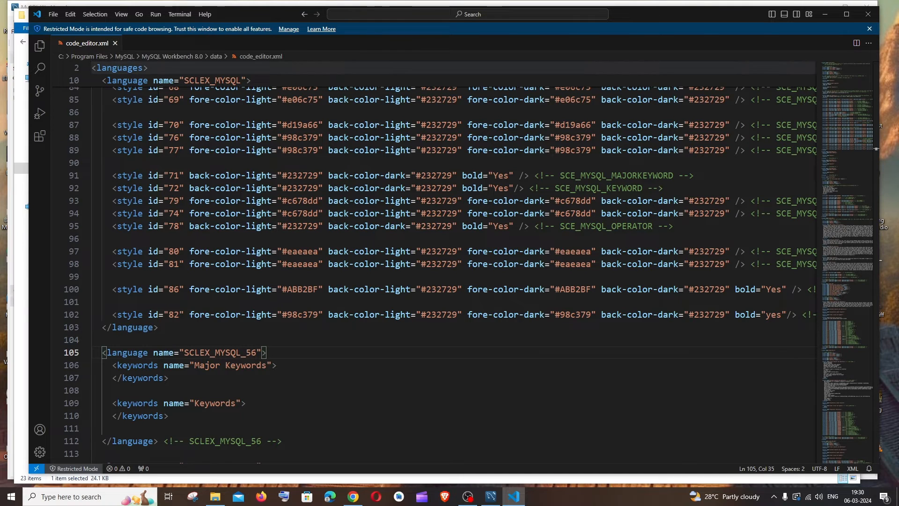
- Restart MySQL Workbench 8.0 CE and open the Local instance MySQL80 connection
{"action": "left_click", "coordinate": [492, 497]}
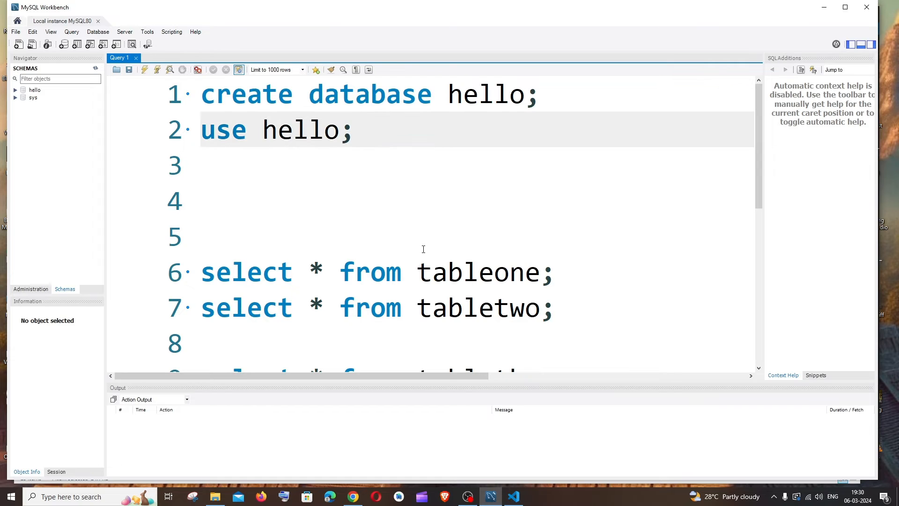
{"action": "left_click", "coordinate": [867, 7]}
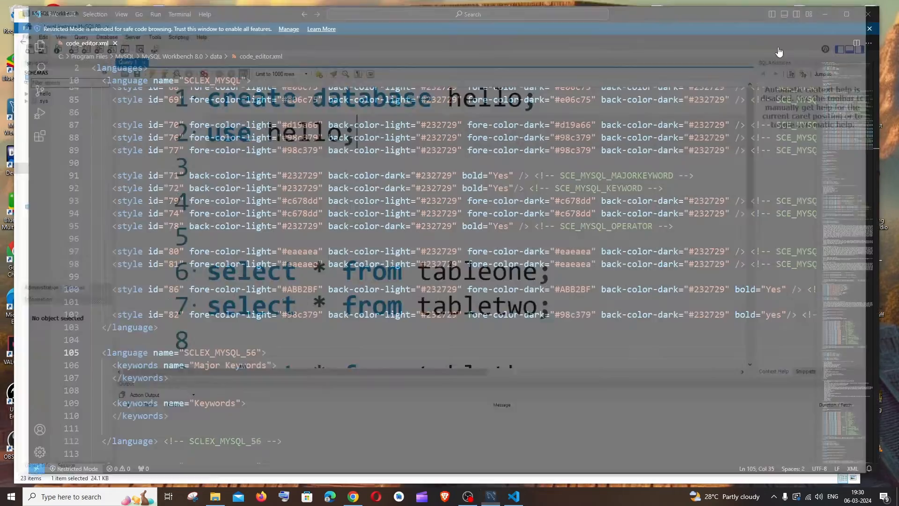
{"action": "left_click", "coordinate": [84, 497]}
{"action": "type", "text": "my"}
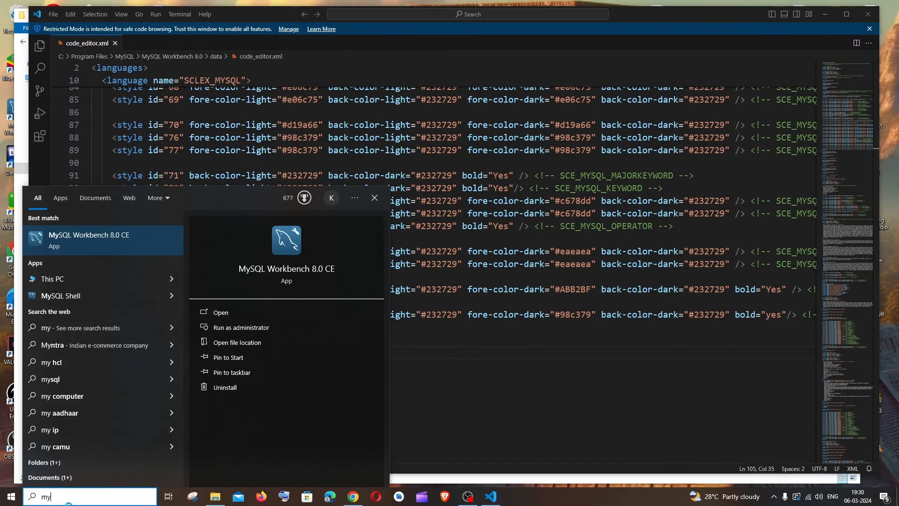
{"action": "key", "text": "Return"}
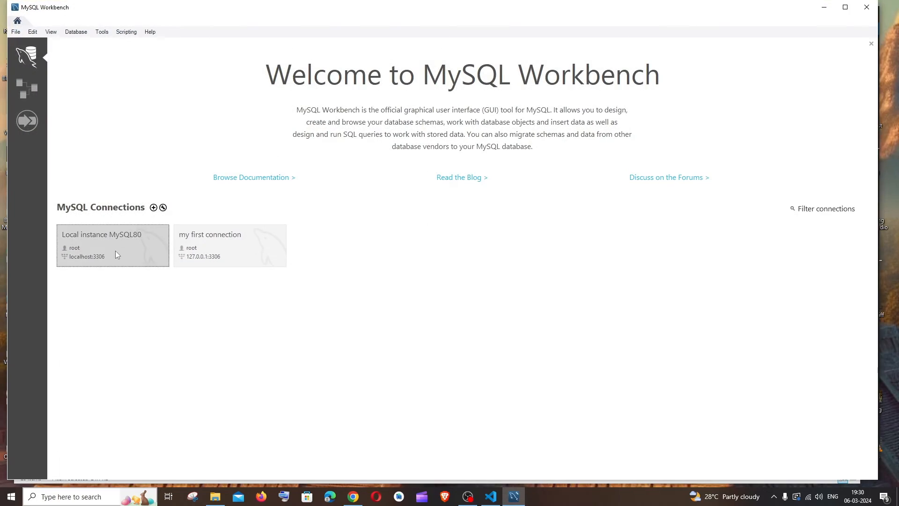
{"action": "left_click", "coordinate": [115, 251]}
- Look through the Query 1 script in MySQL Workbench and enter the keyword select on empty line 5
{"action": "scroll", "coordinate": [368, 183], "scroll_direction": "down", "scroll_amount": 4}
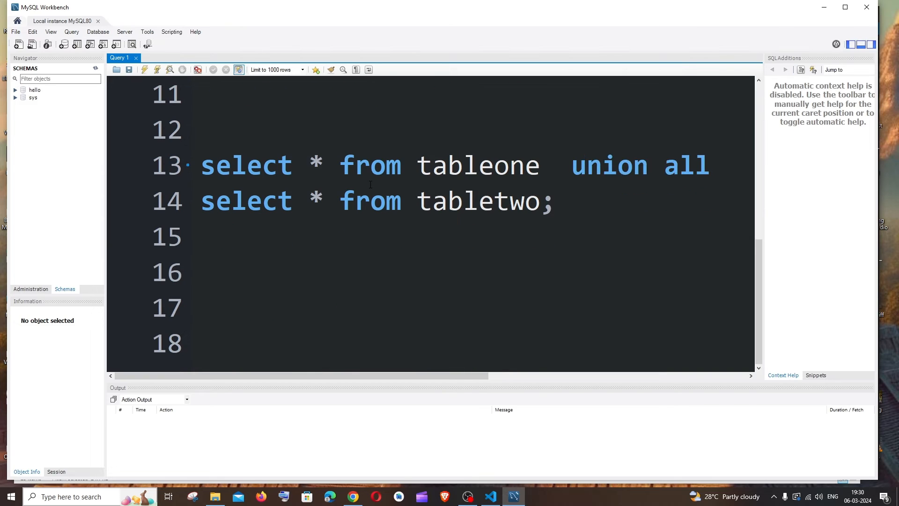
{"action": "scroll", "coordinate": [371, 223], "scroll_direction": "up", "scroll_amount": 4}
{"action": "left_click", "coordinate": [383, 227]}
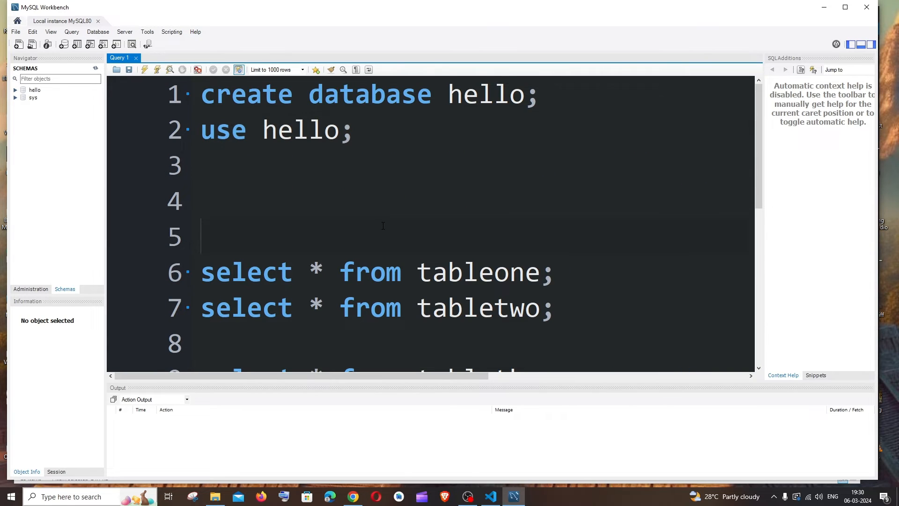
{"action": "type", "text": "sel"}
{"action": "key", "text": "Return"}
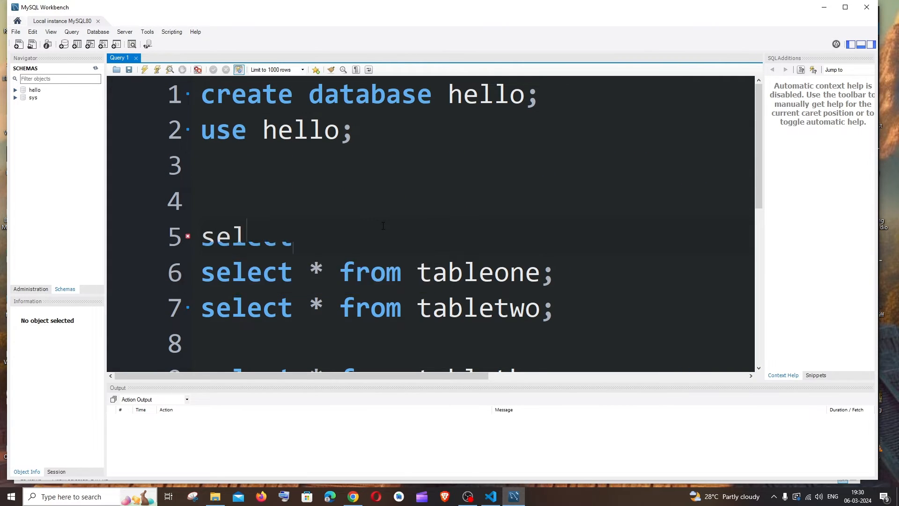
{"action": "scroll", "coordinate": [383, 226], "scroll_direction": "down", "scroll_amount": 4}
{"action": "scroll", "coordinate": [429, 260], "scroll_direction": "up", "scroll_amount": 4}
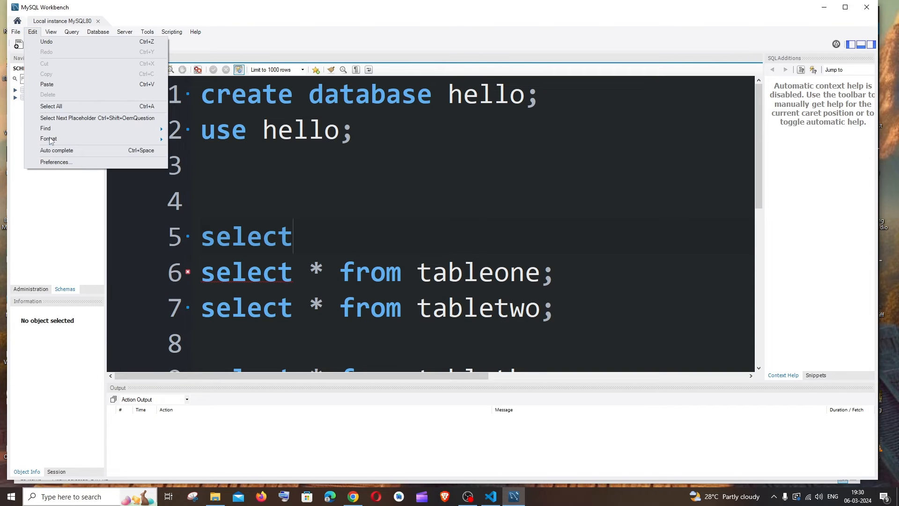
- Set the color scheme to Windows 7 in the Fonts & Colors preferences and apply it
{"action": "left_click", "coordinate": [55, 162]}
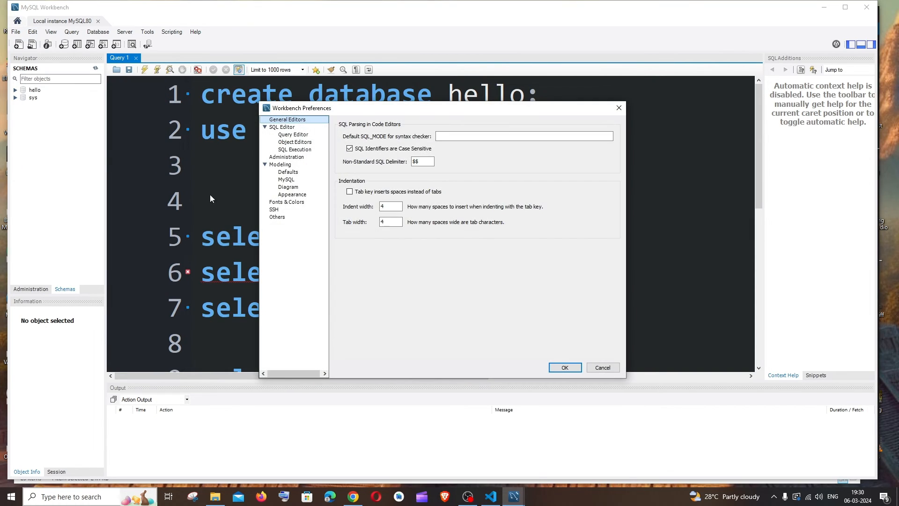
{"action": "left_click", "coordinate": [301, 204]}
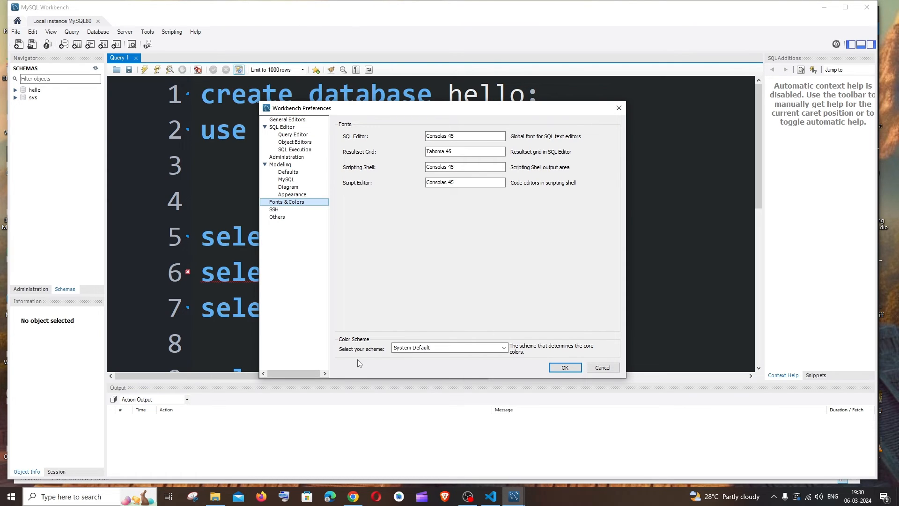
{"action": "left_click", "coordinate": [427, 349]}
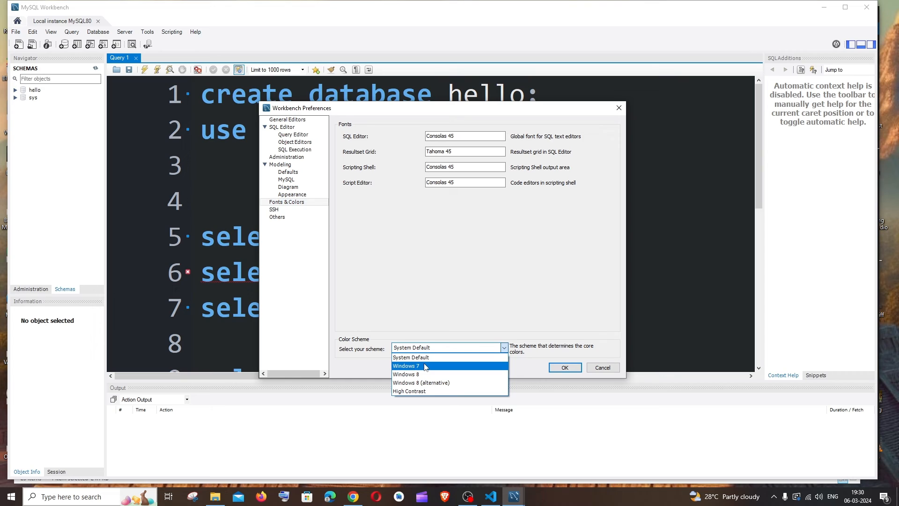
{"action": "left_click", "coordinate": [425, 366]}
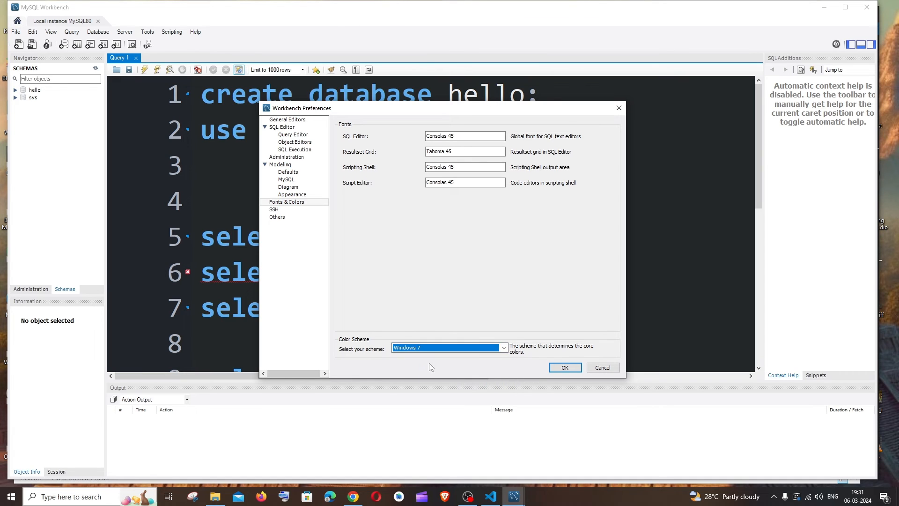
{"action": "left_click", "coordinate": [565, 367]}
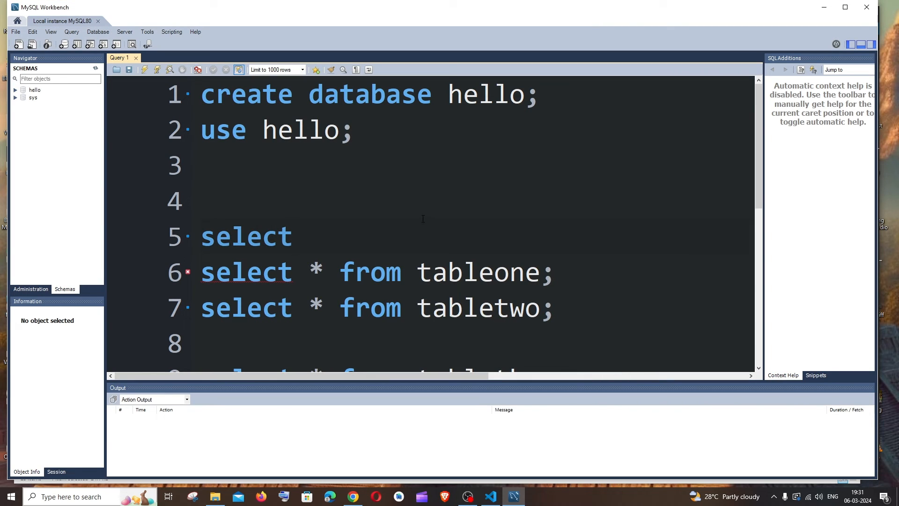
- Examine how the Query 1 script looks from start to end with the dark theme and the new color scheme
{"action": "scroll", "coordinate": [347, 176], "scroll_direction": "down", "scroll_amount": 3}
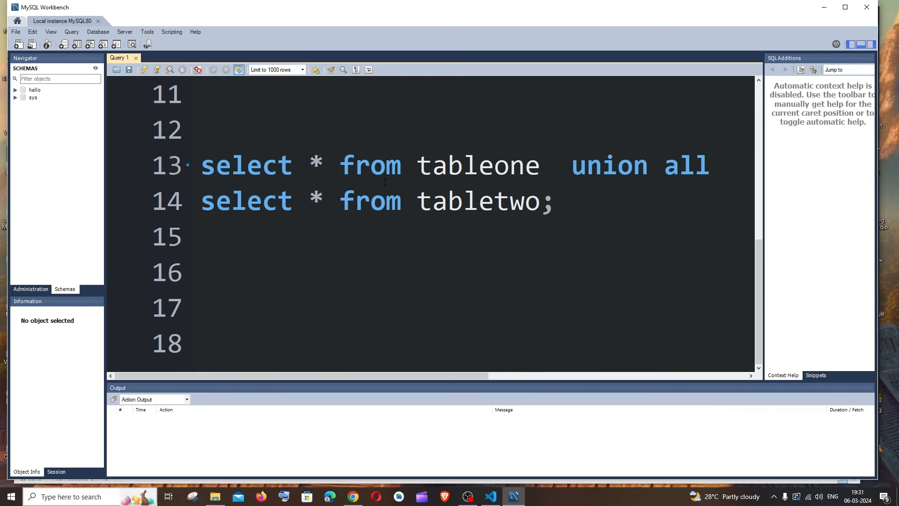
{"action": "scroll", "coordinate": [347, 176], "scroll_direction": "up", "scroll_amount": 3}
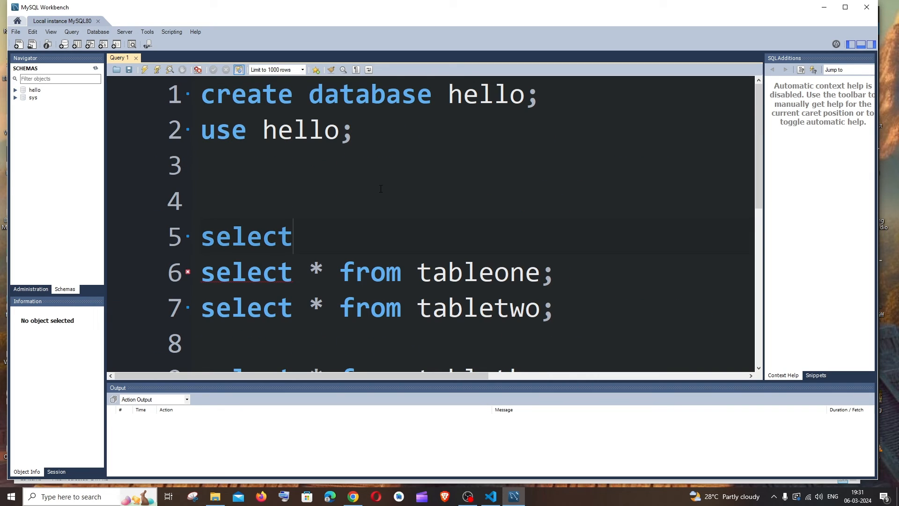
{"action": "left_click", "coordinate": [315, 189]}
{"action": "key", "text": "Down"}
{"action": "key", "text": "Right"}
{"action": "key", "text": "Right"}
{"action": "scroll", "coordinate": [374, 195], "scroll_direction": "down", "scroll_amount": 3}
{"action": "scroll", "coordinate": [374, 195], "scroll_direction": "up", "scroll_amount": 3}
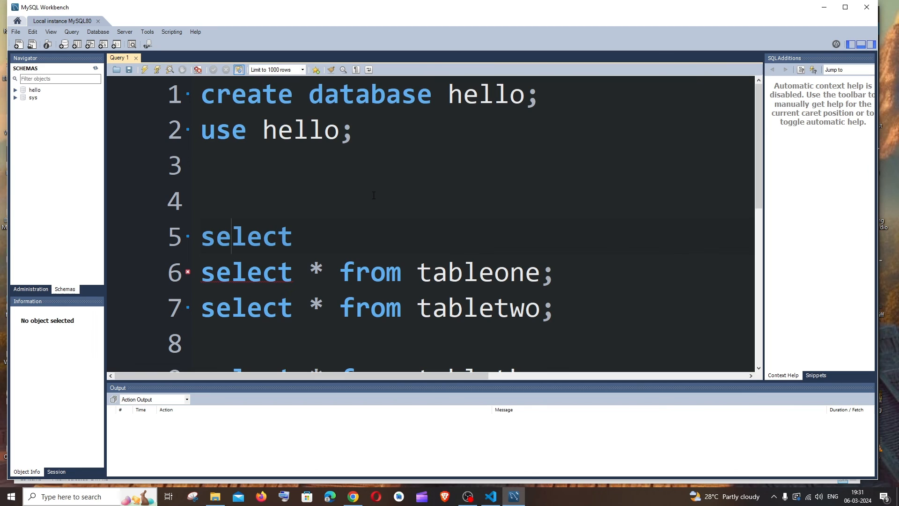